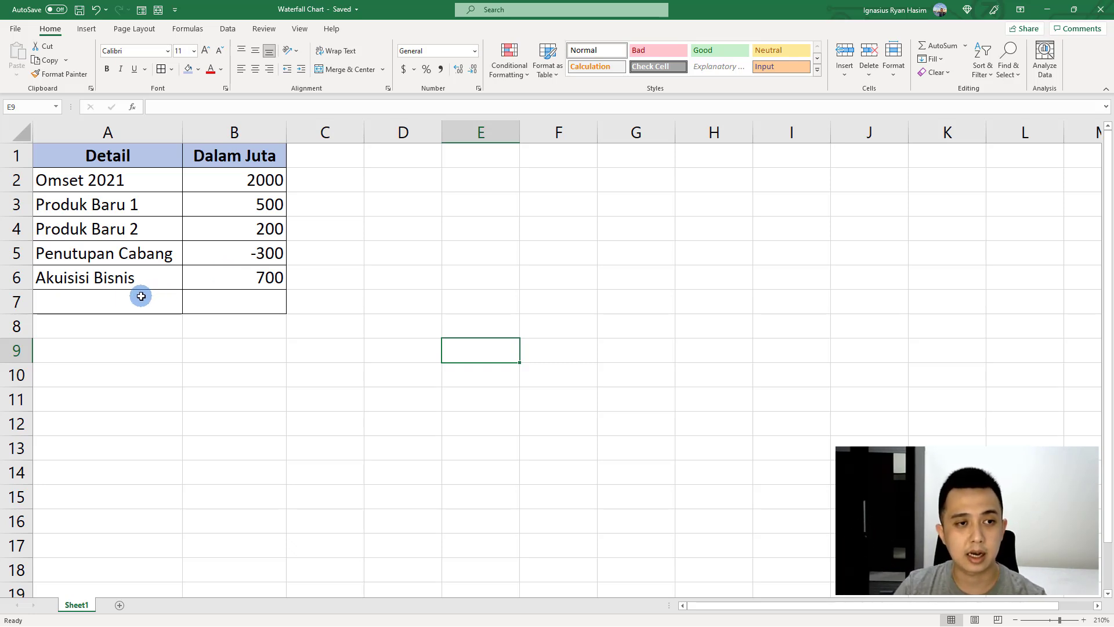
Step: Add an "Omset 2022" label in A7 and total B2:B6 in B7 with a SUM formula
click(173, 300)
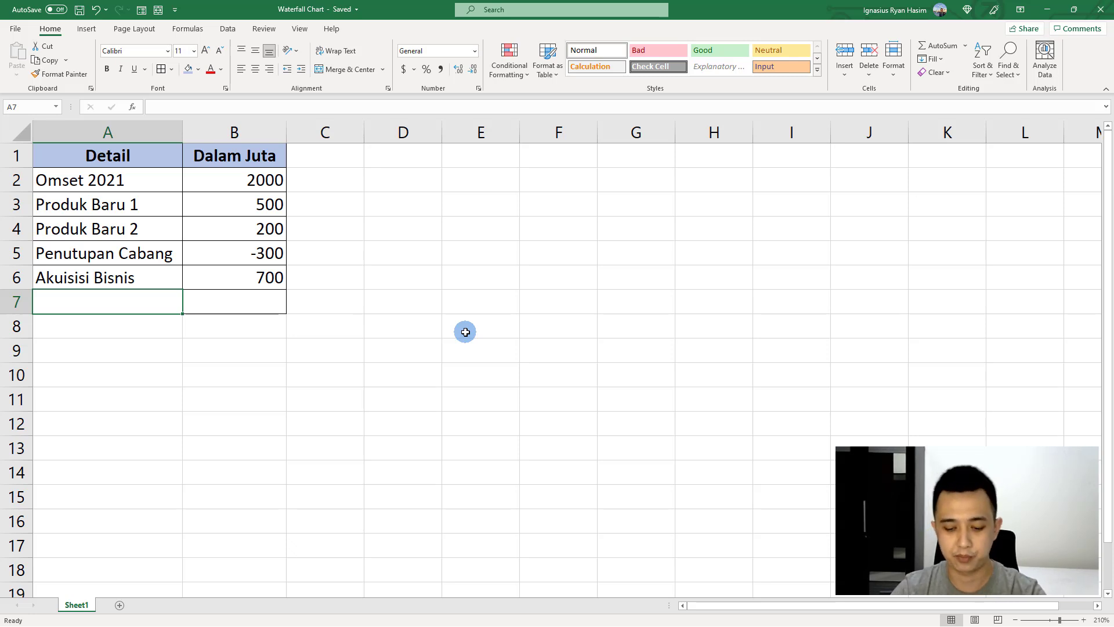
text(Omset 2022)
key(Tab)
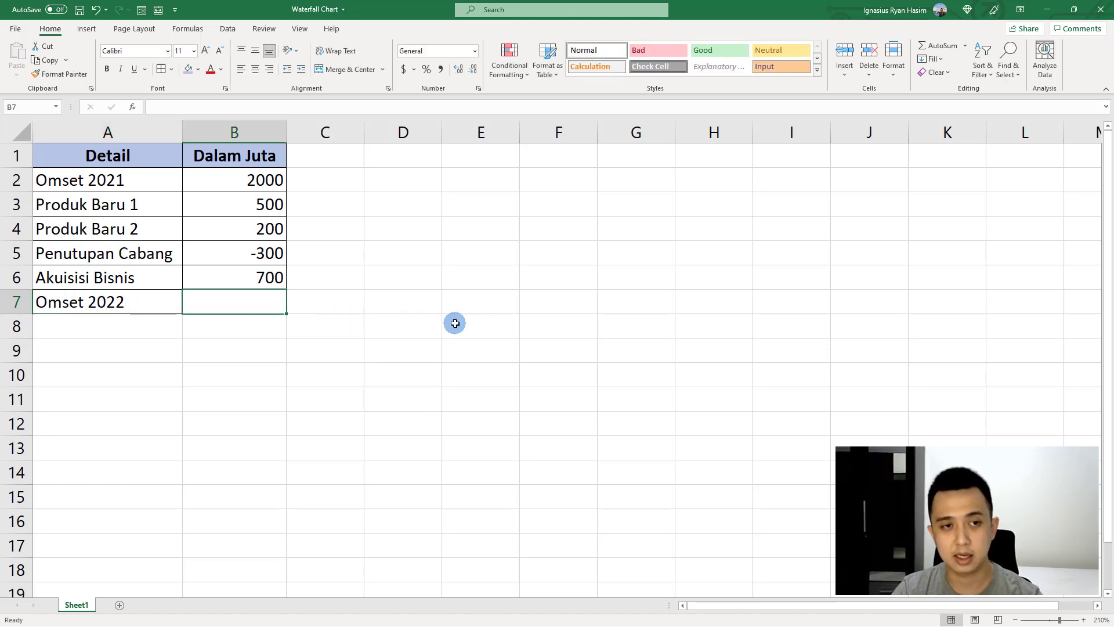
text(=sum()
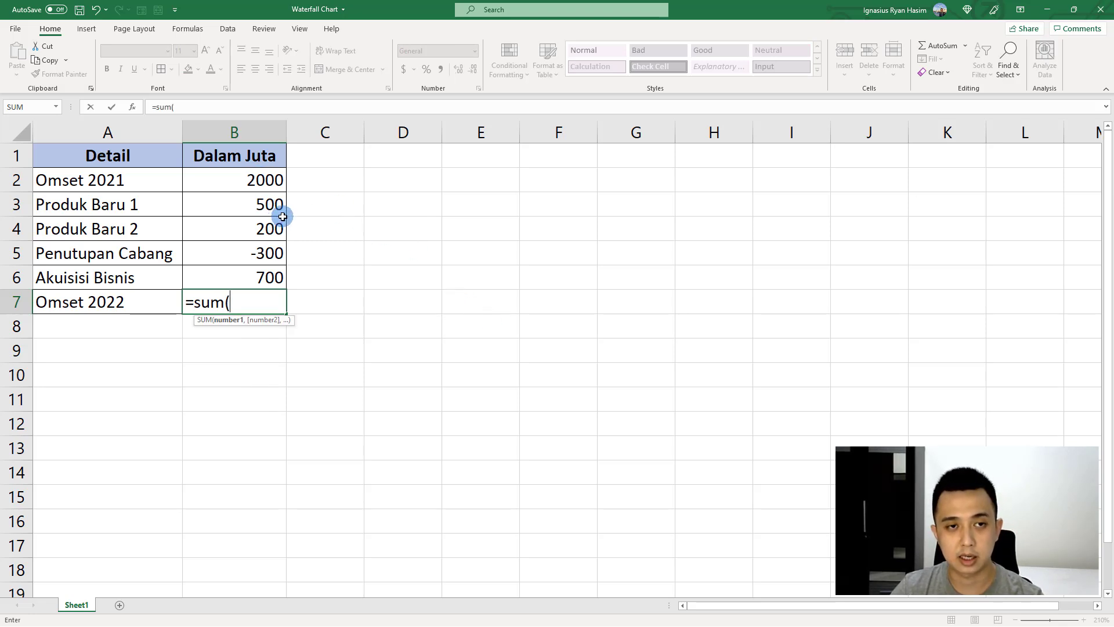
drag(274, 184, 279, 277)
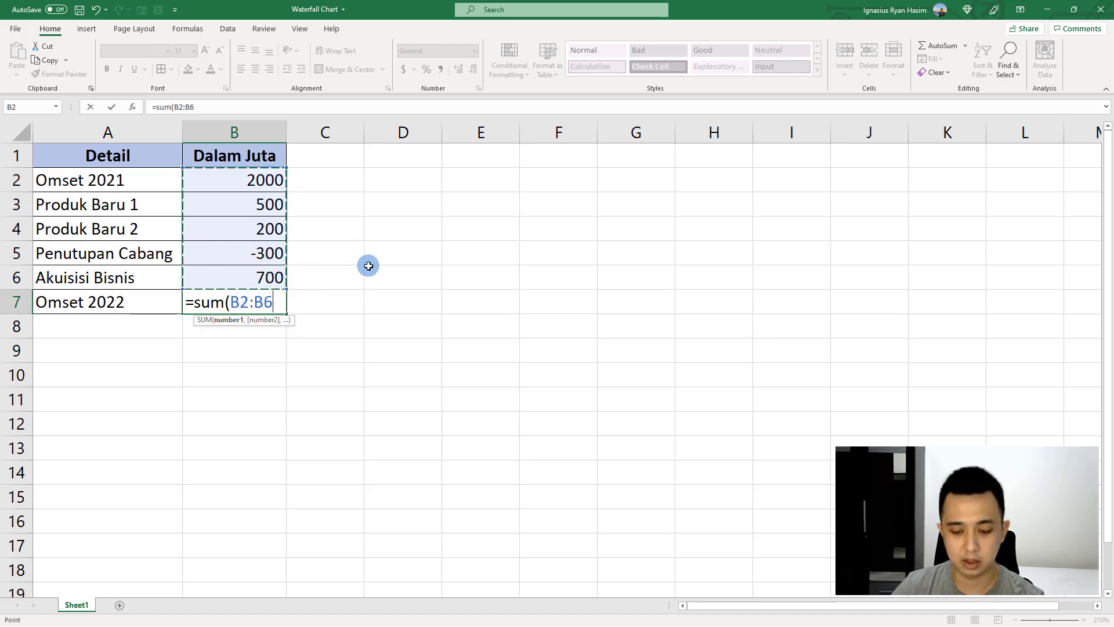
text())
key(Return)
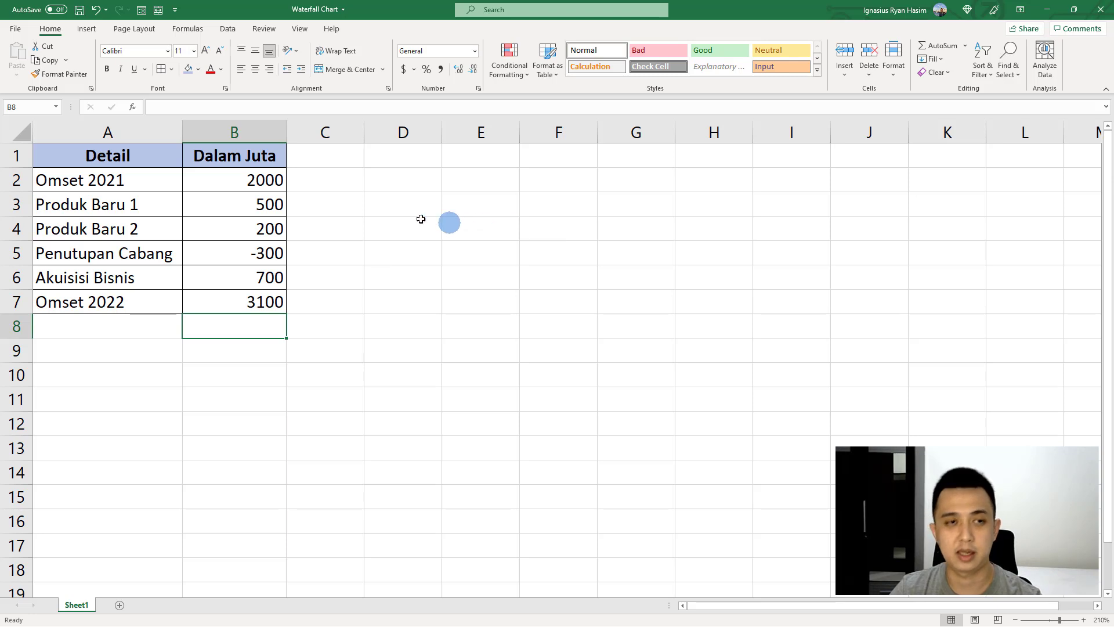
Step: Format the values in B2:B7 in comma style with no decimal places
drag(263, 177, 277, 303)
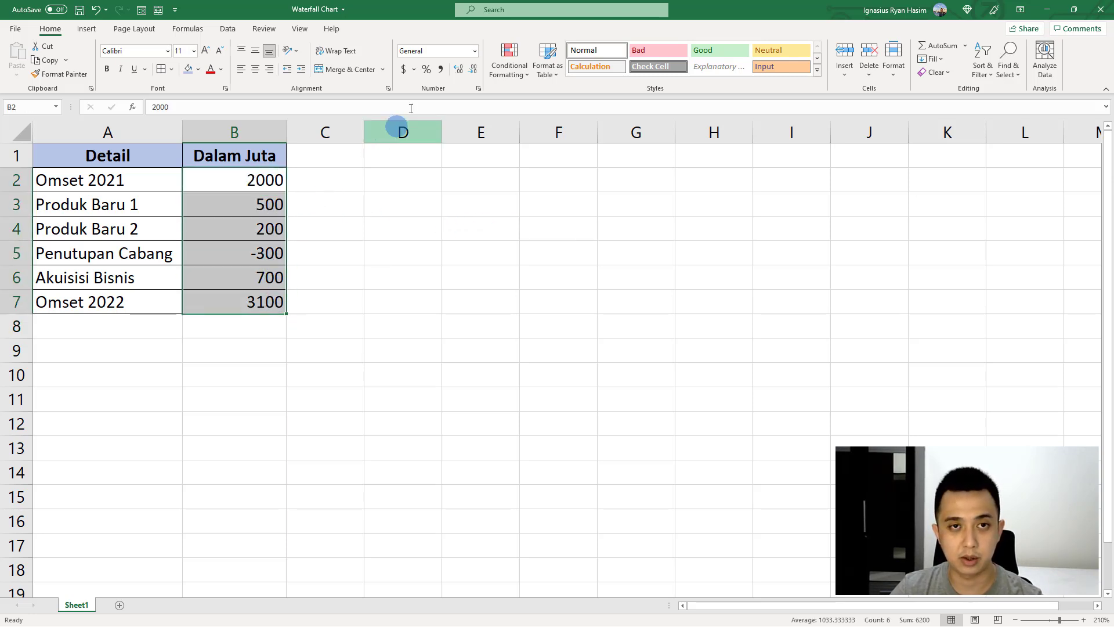
click(440, 69)
click(473, 69)
click(472, 69)
click(480, 204)
click(720, 254)
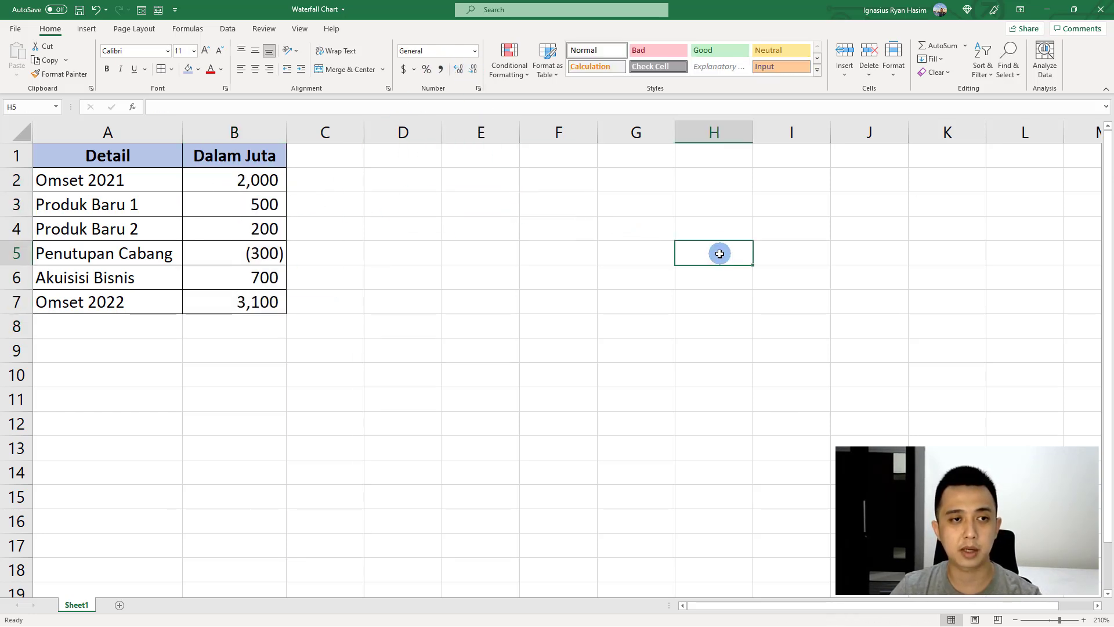
Step: Change the Penutupan Cabang value in B5 to the Number format with no decimal places
click(277, 254)
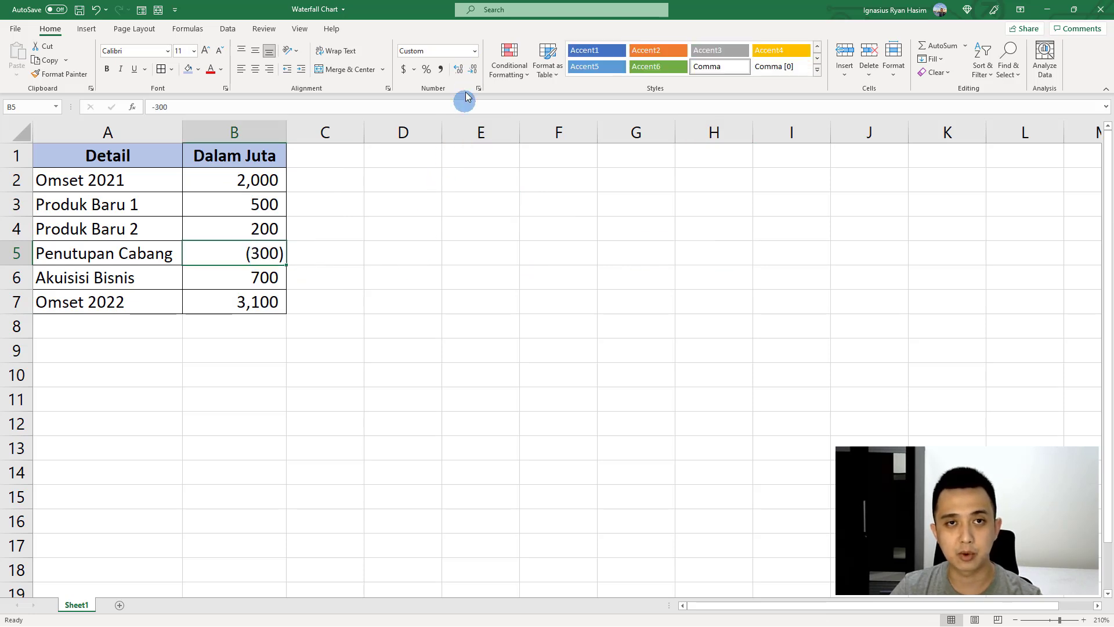
click(474, 51)
click(467, 104)
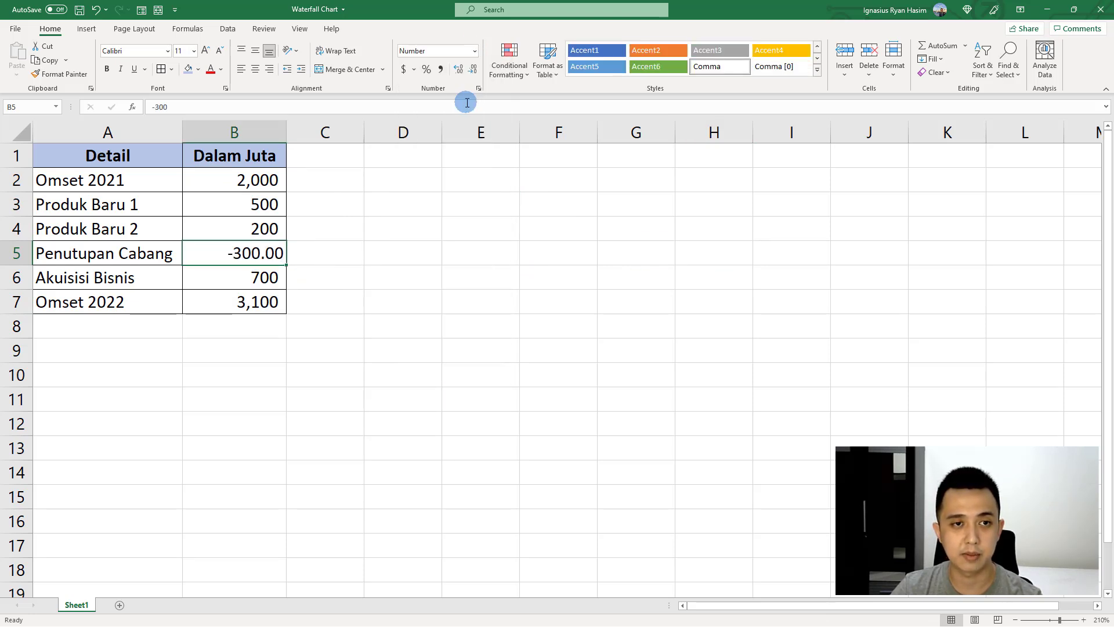
click(459, 69)
click(458, 69)
click(473, 69)
click(473, 69)
click(473, 69)
click(473, 69)
click(473, 255)
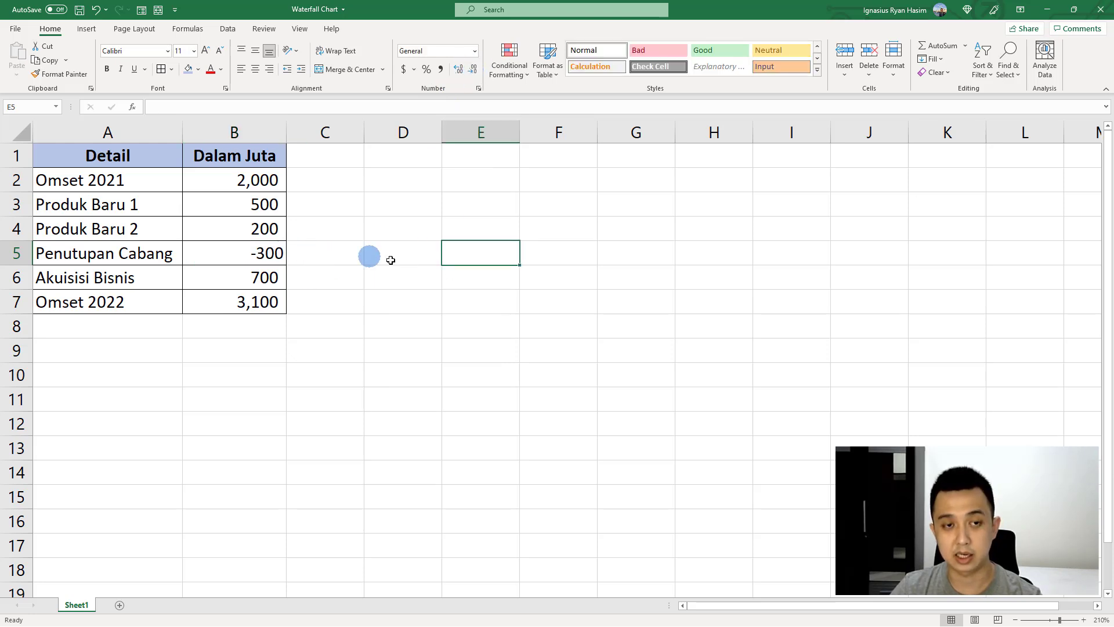
click(477, 303)
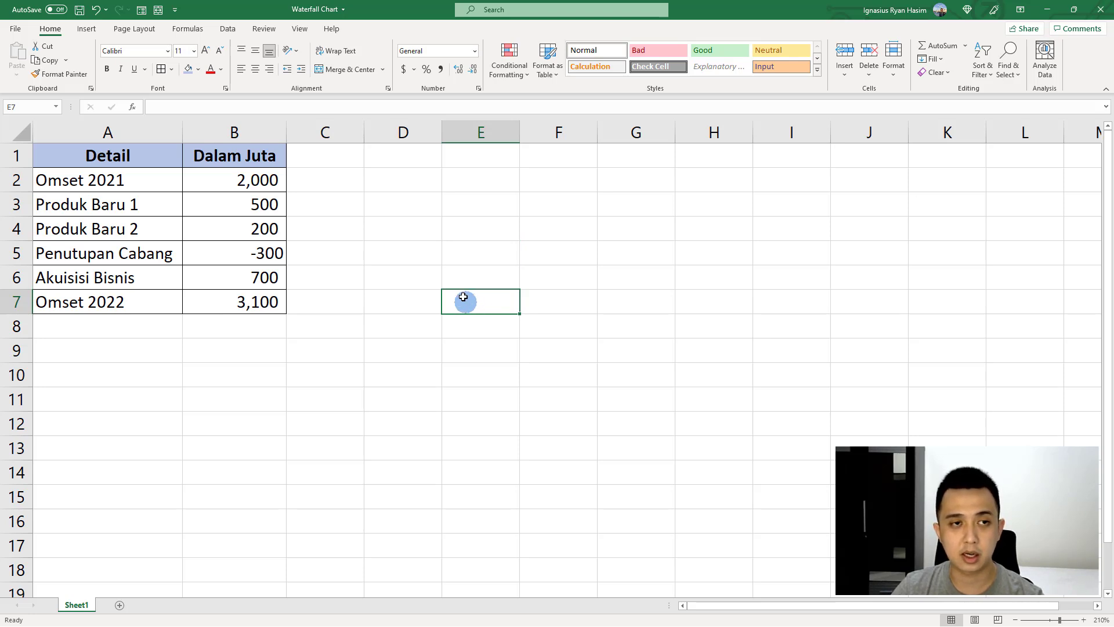
click(480, 251)
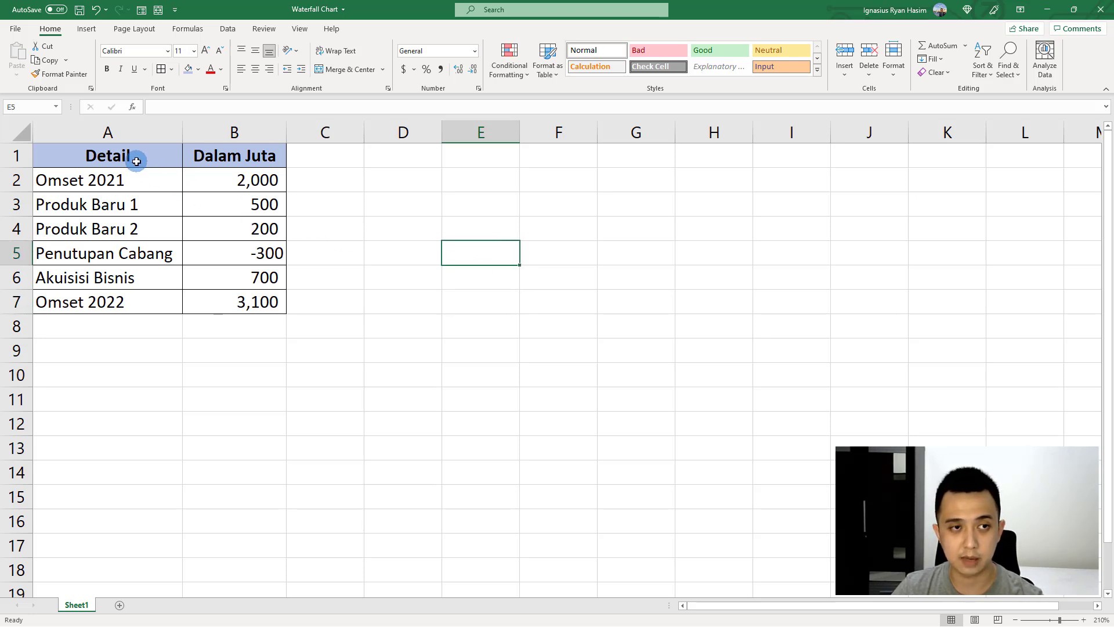
Step: Insert a Waterfall chart from the table in A1:B7
drag(119, 155, 228, 310)
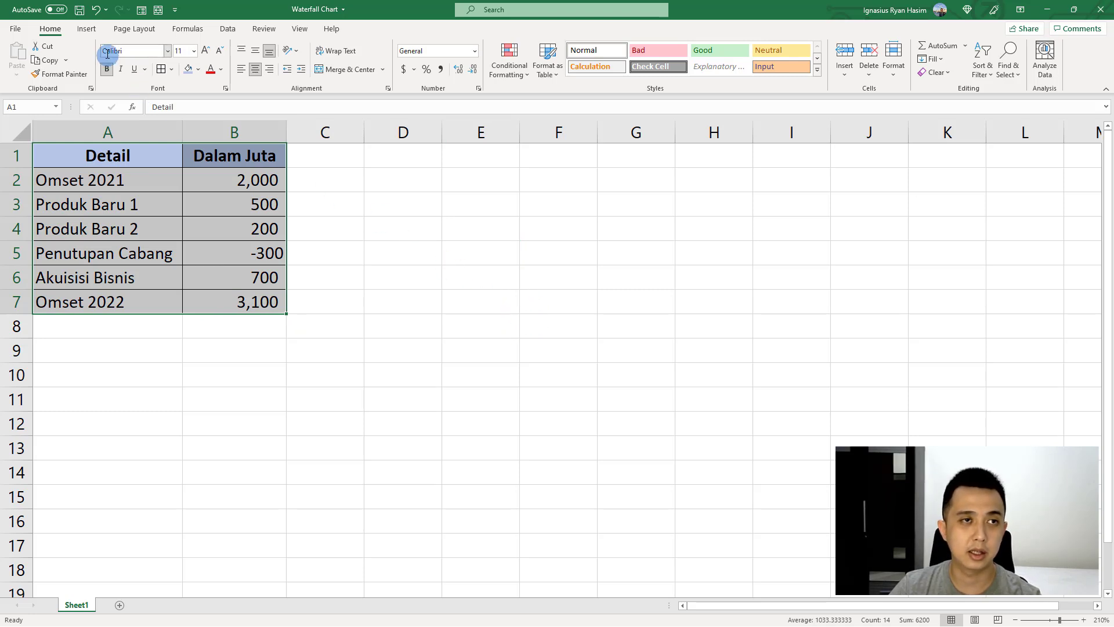
click(87, 29)
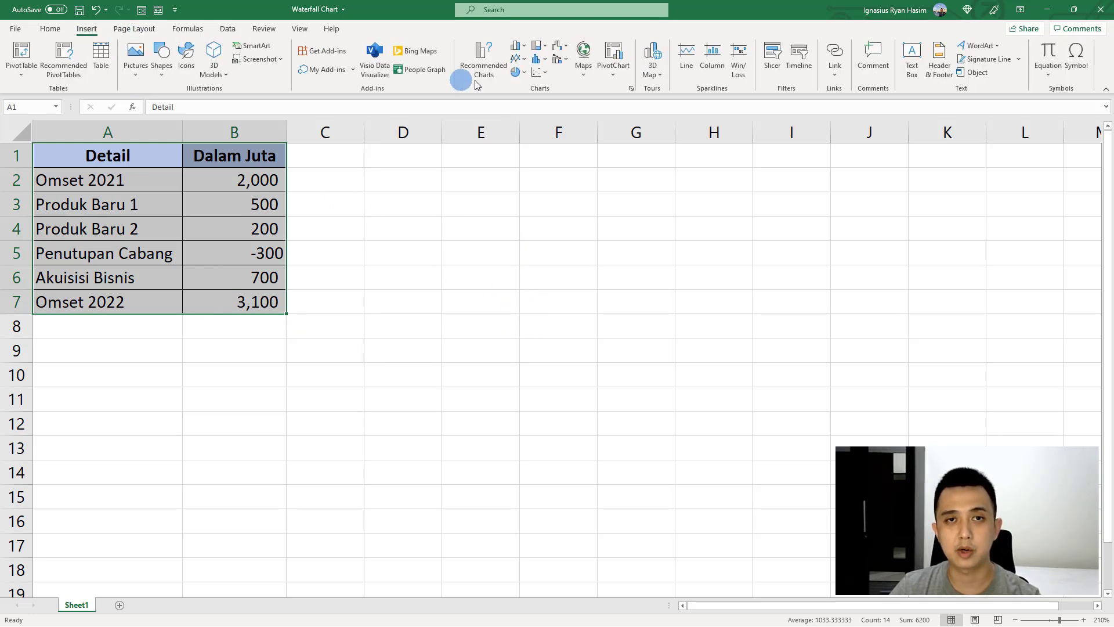
click(484, 79)
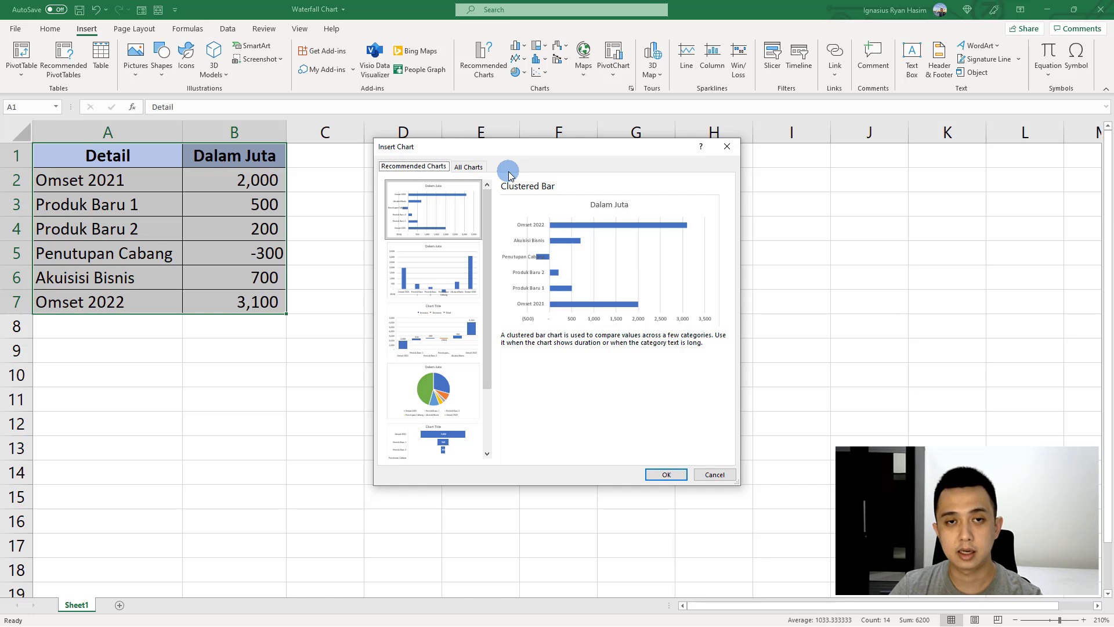
click(476, 168)
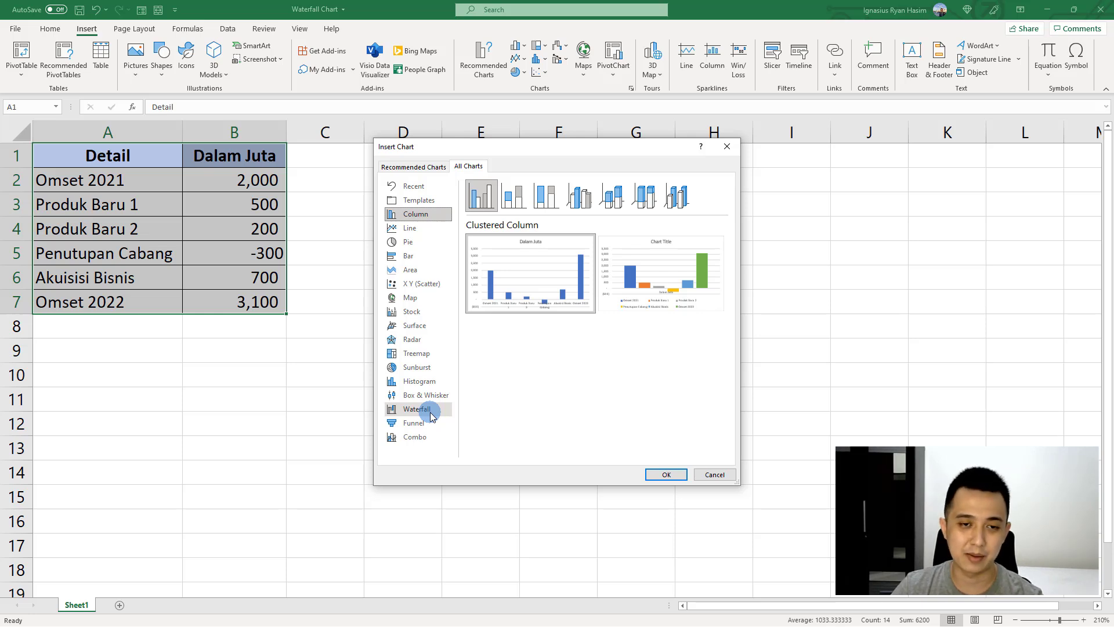
click(430, 413)
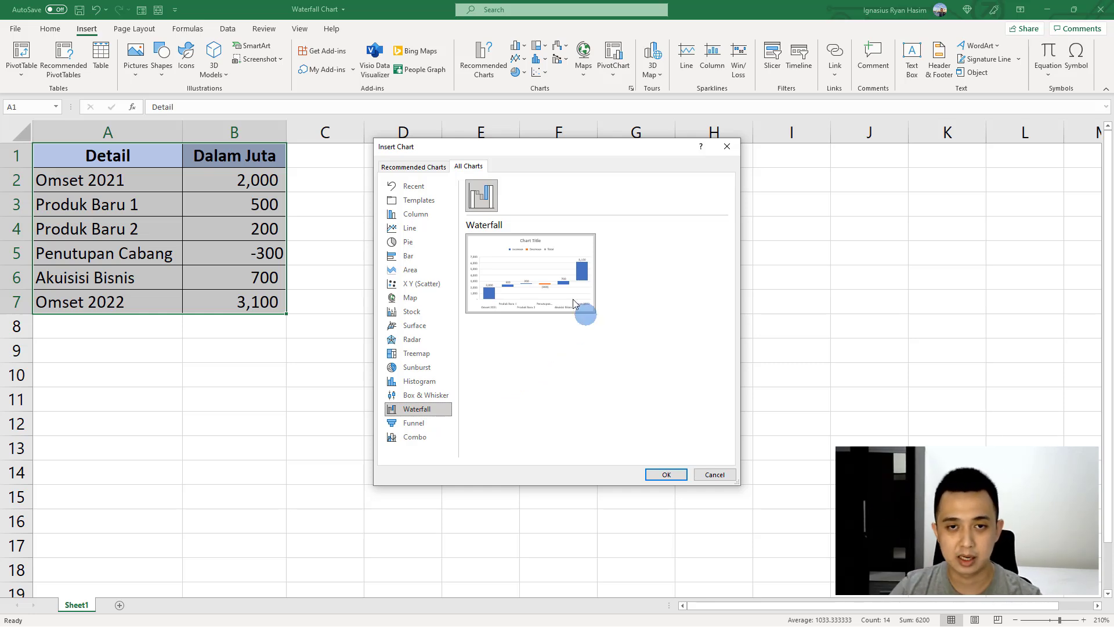
mouse_move(563, 295)
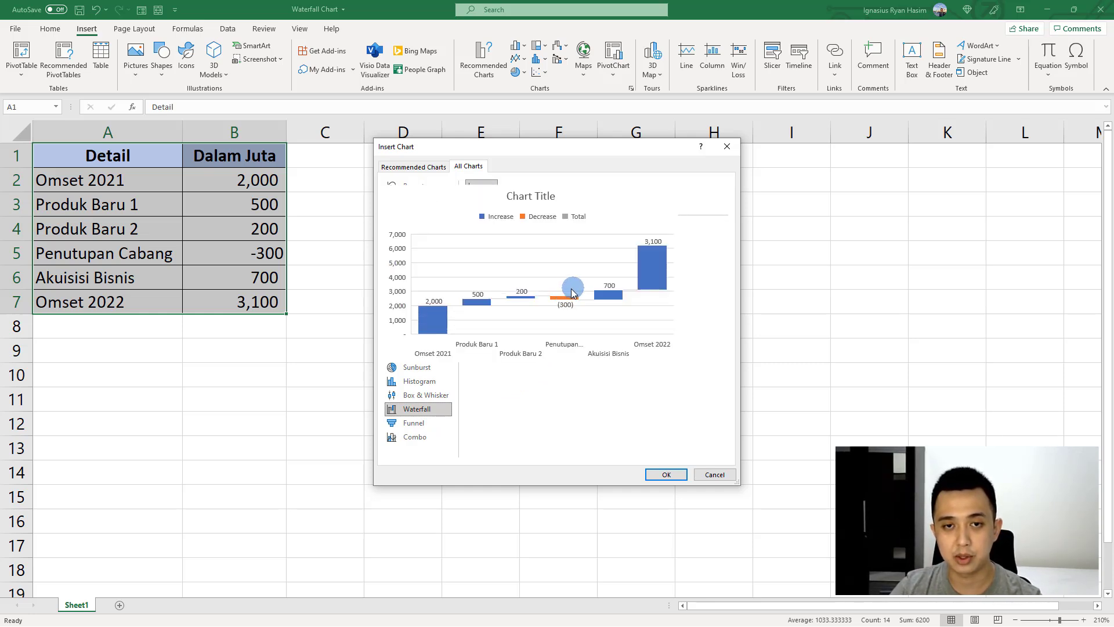
click(661, 476)
click(888, 330)
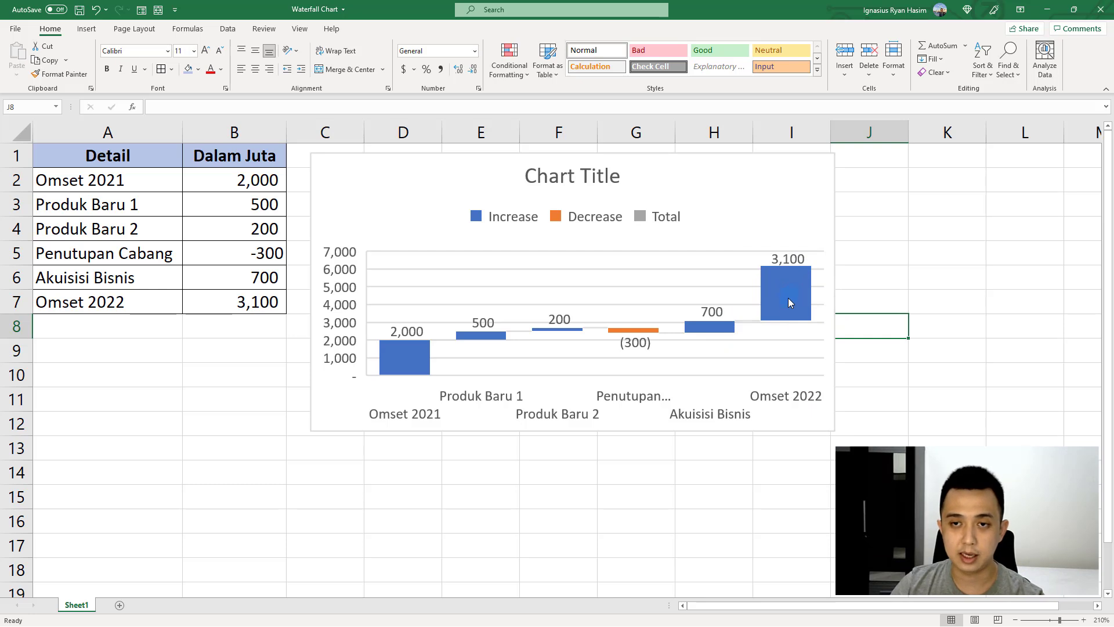
Step: Set the Omset 2022 column of the waterfall chart as a total
mouse_move(794, 299)
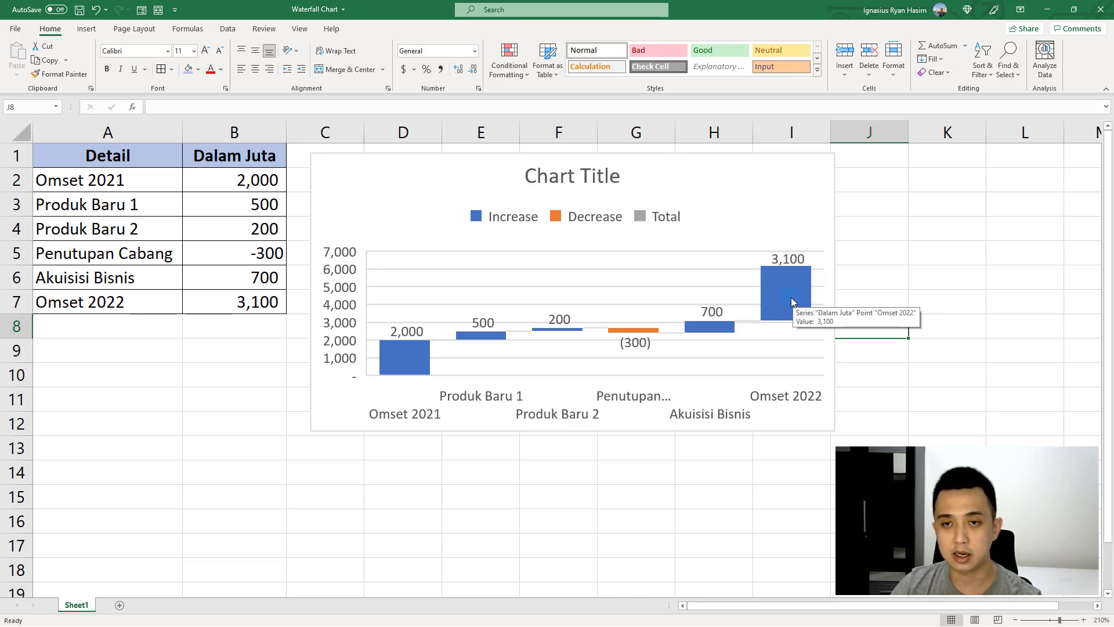
double_click(793, 302)
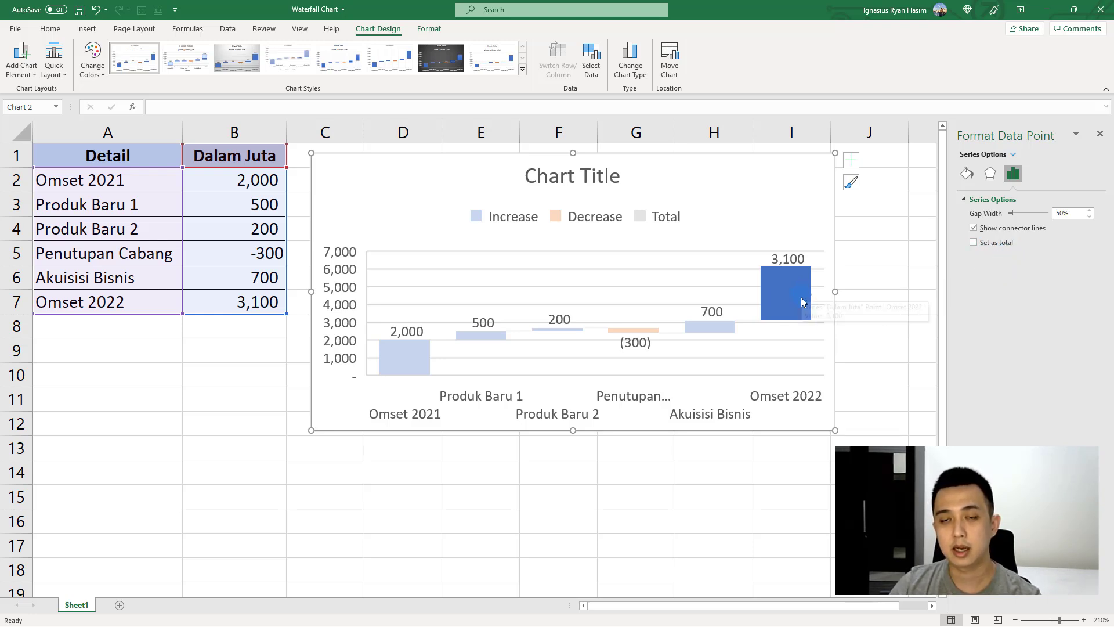
mouse_move(803, 304)
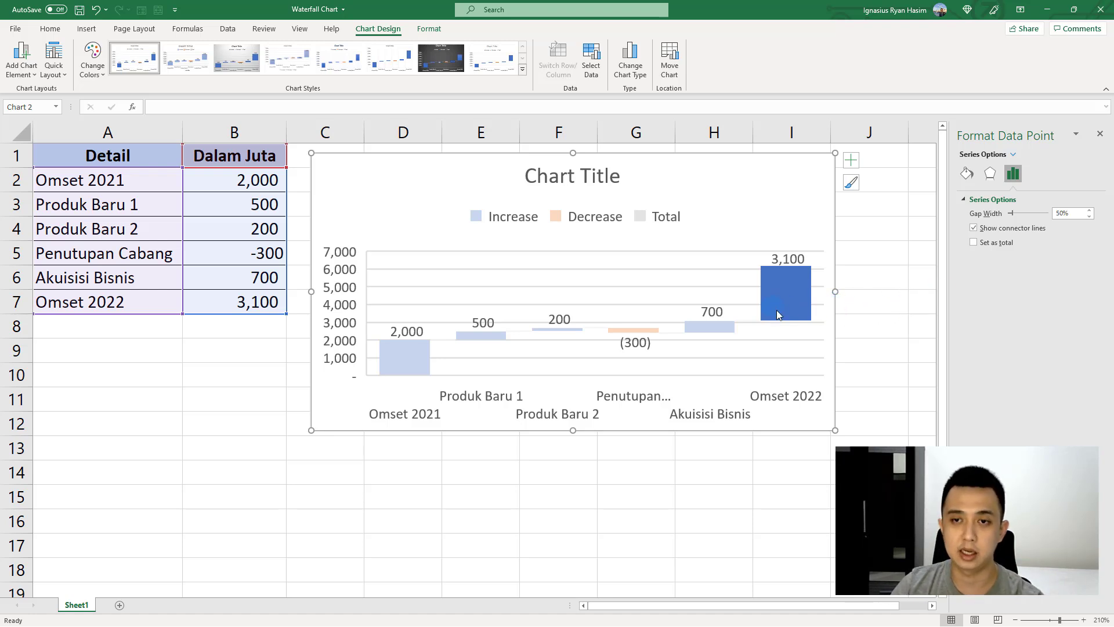
click(974, 243)
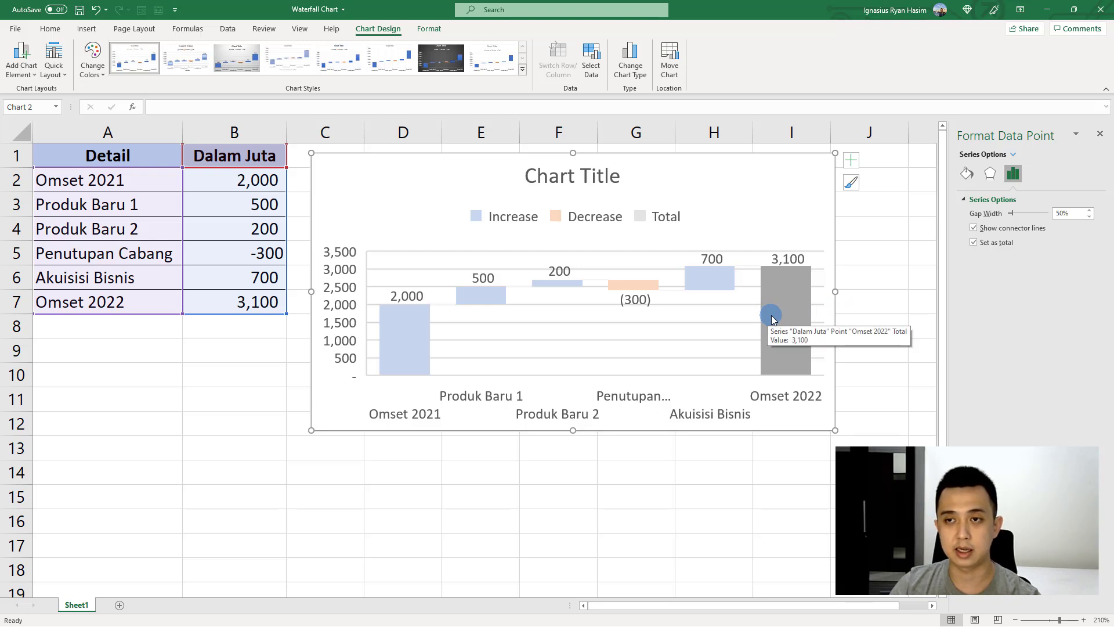
click(873, 323)
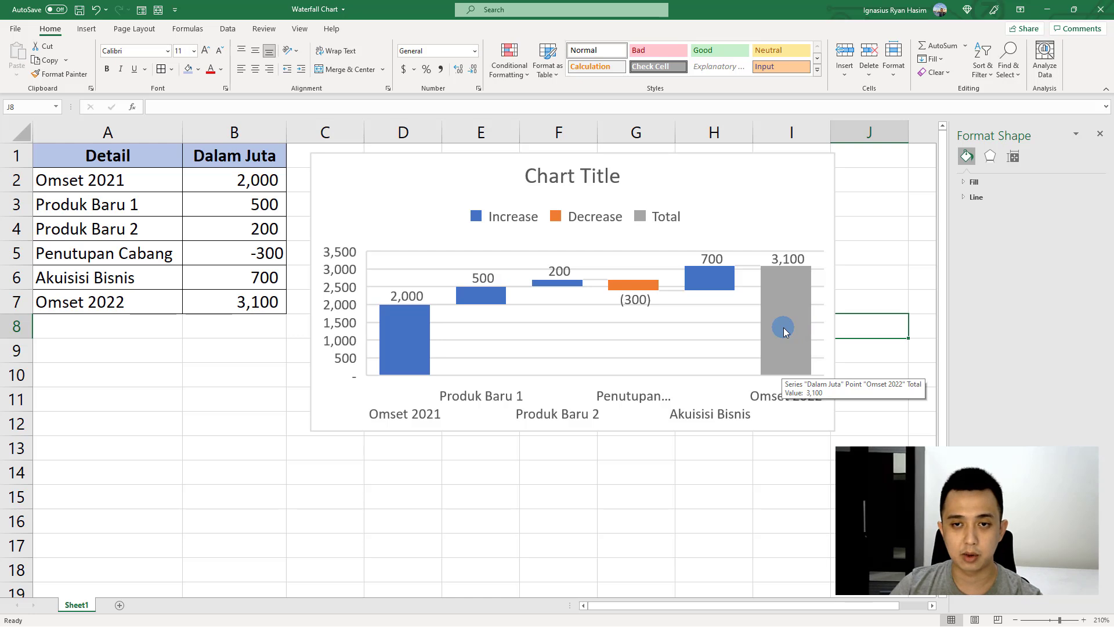
Step: Delete the major gridlines and the vertical value axis from the waterfall chart
click(700, 324)
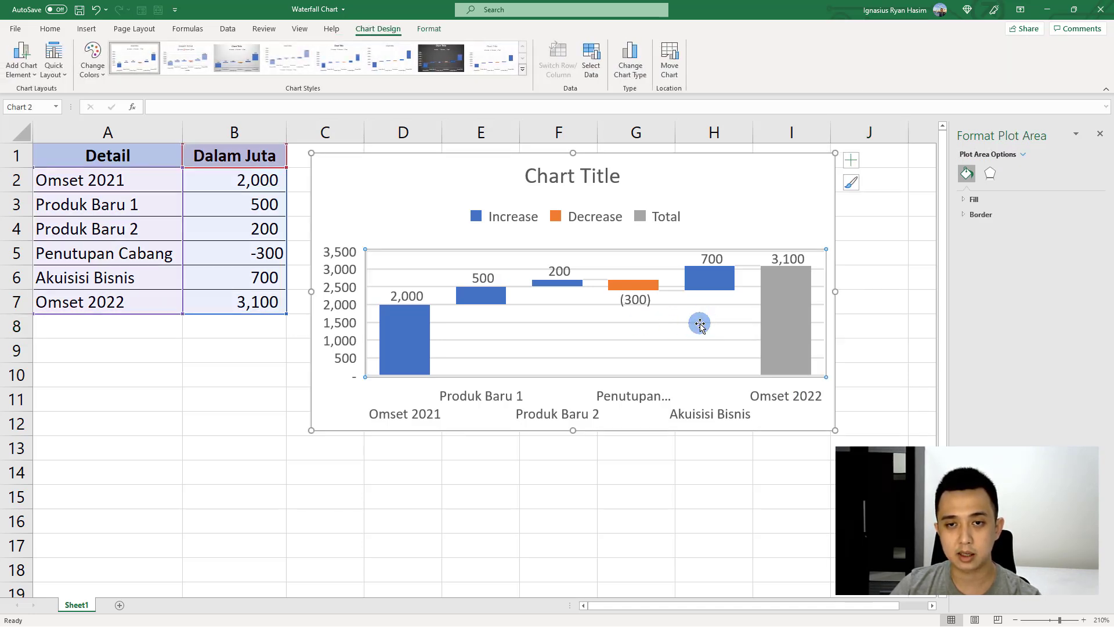
click(708, 306)
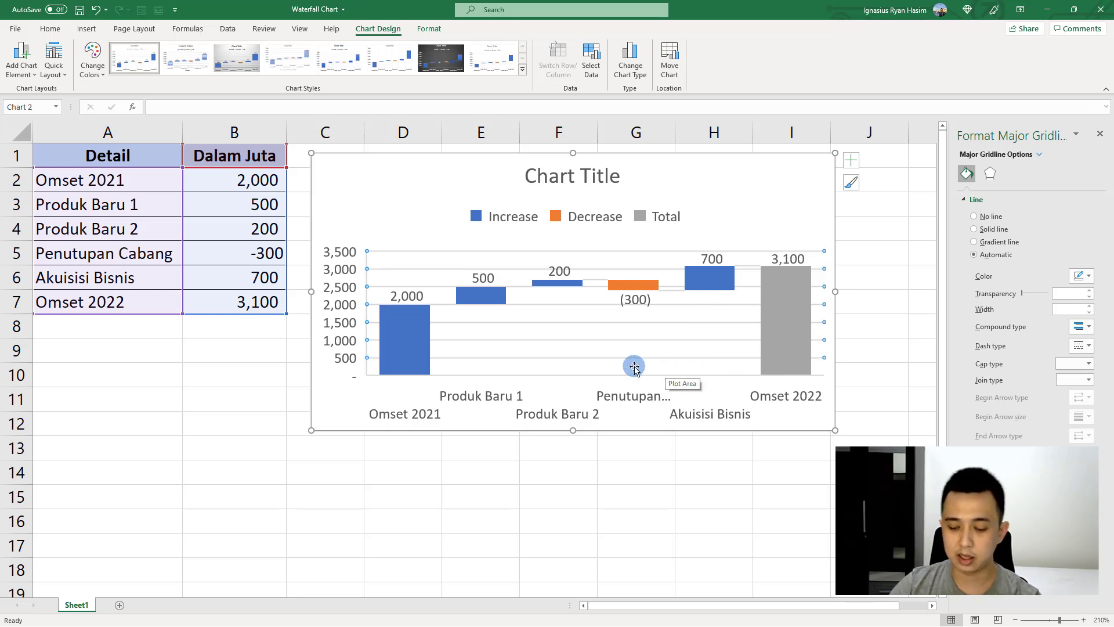
key(Delete)
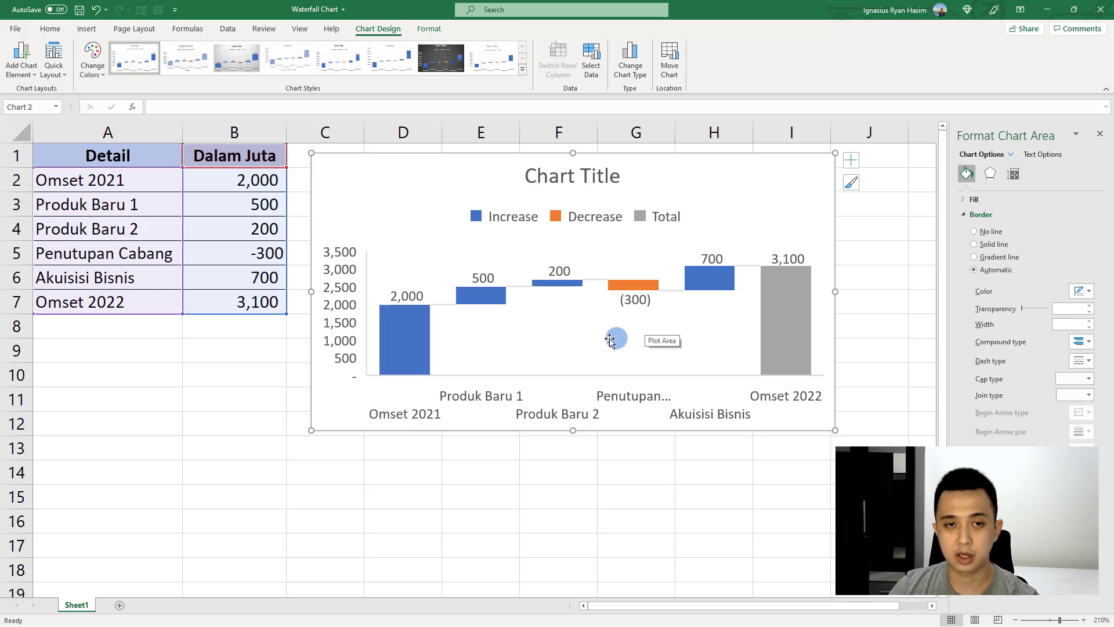
click(345, 303)
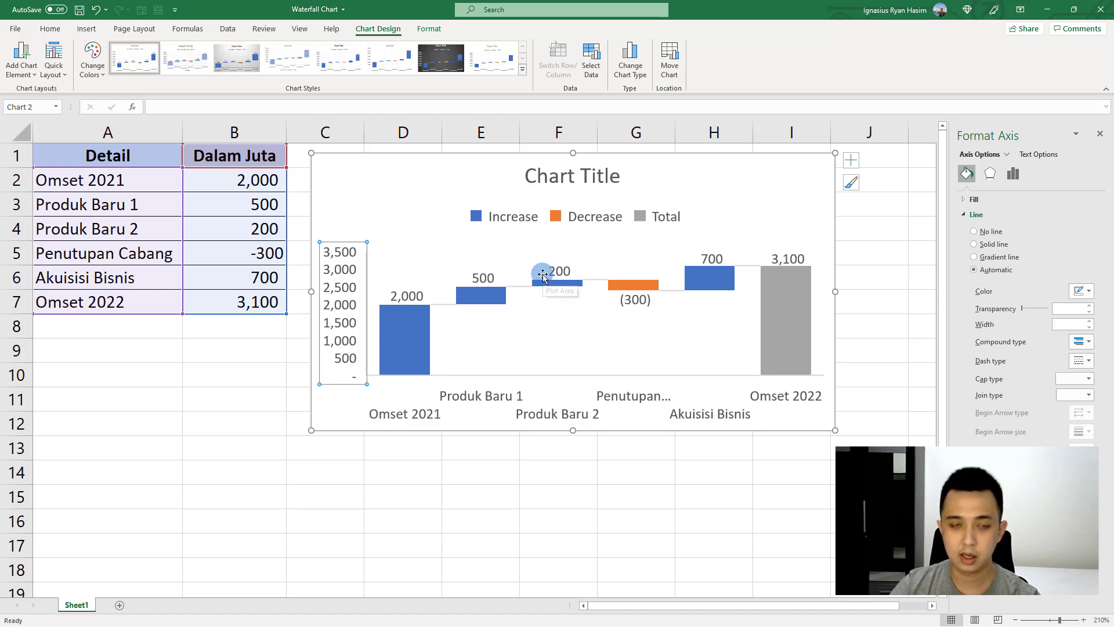
key(Delete)
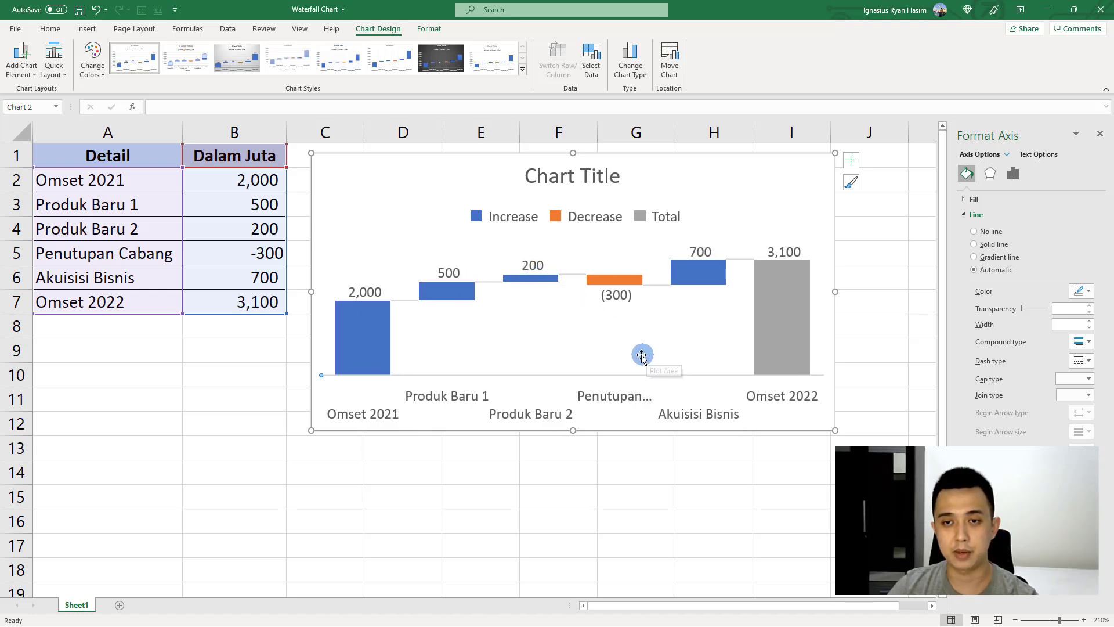
Step: Change the chart title to "Perkiraan Pertumbuhan Omset 2022" and close the formatting pane
click(561, 176)
click(566, 176)
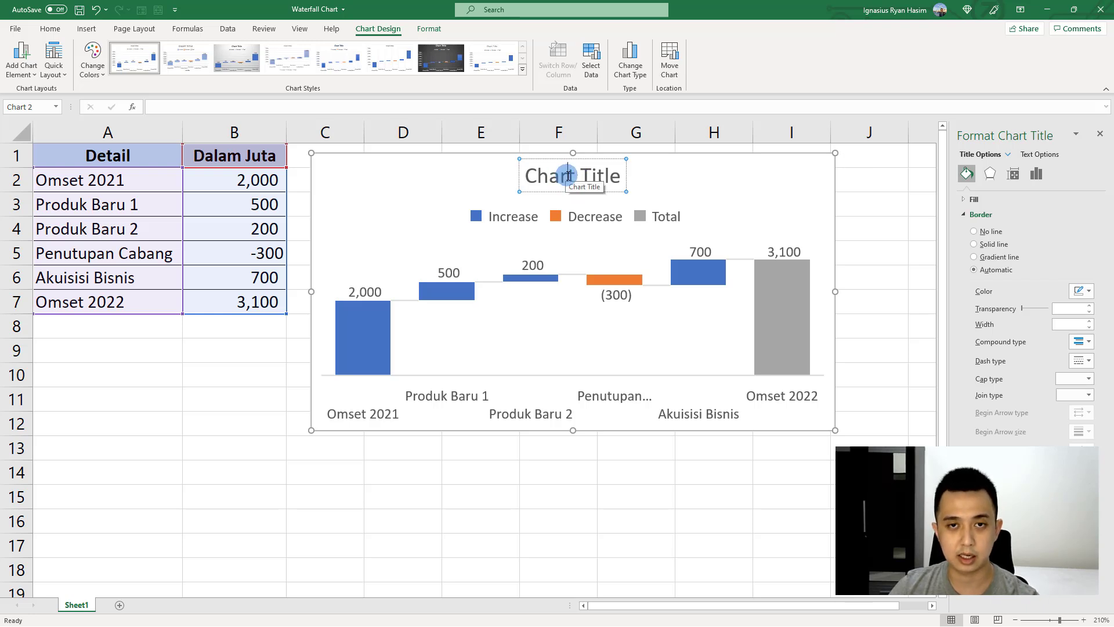
triple_click(568, 175)
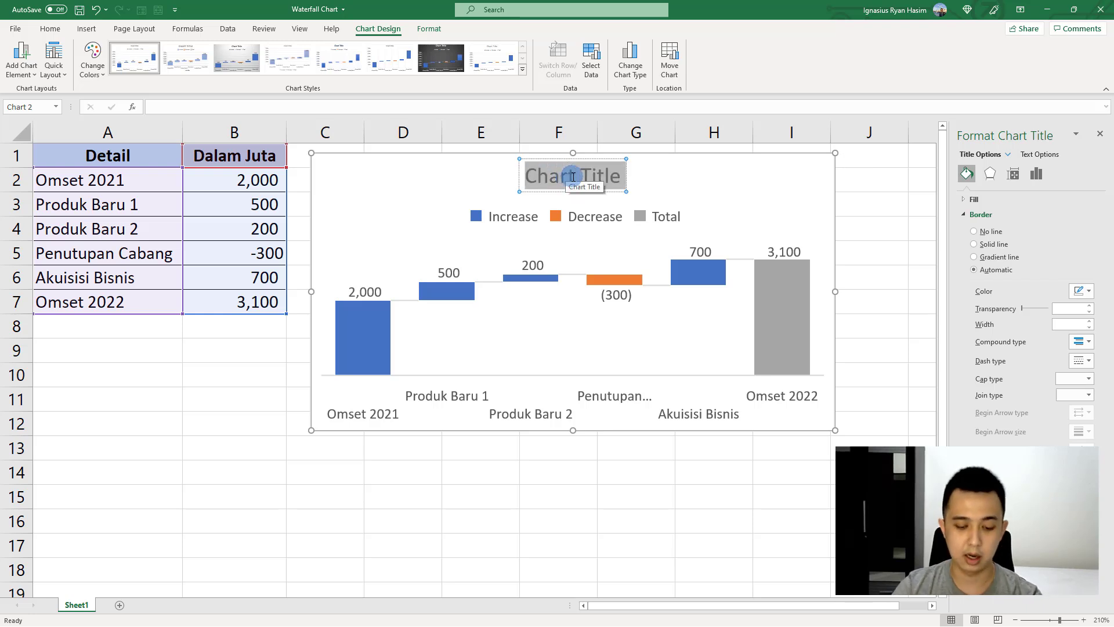
text(Perk)
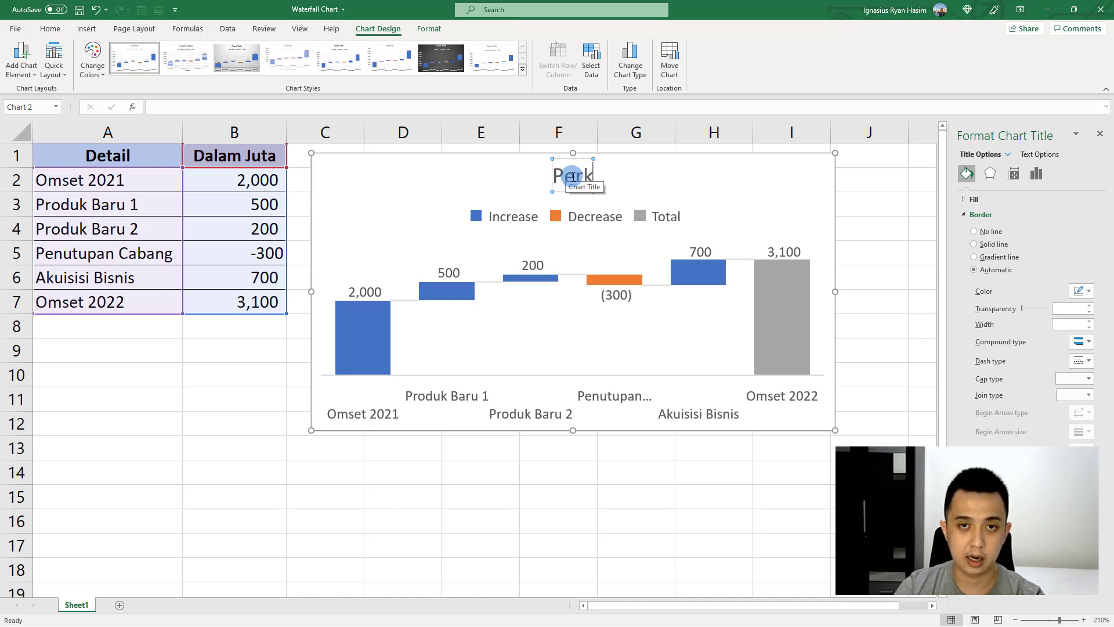
text(iraan Pertumbuhan O)
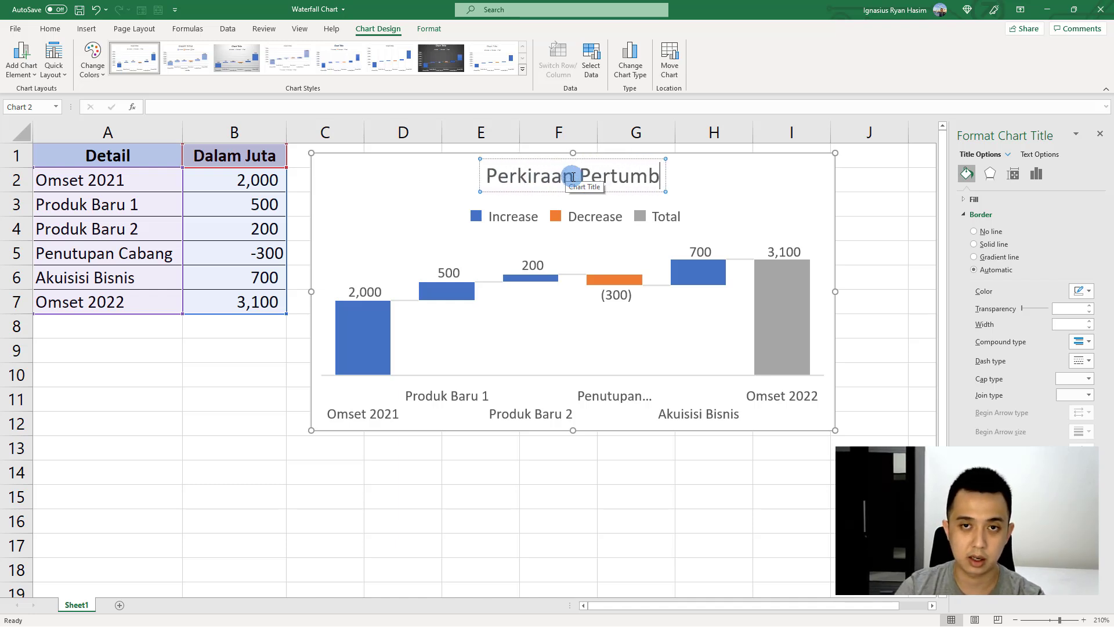
text(2022)
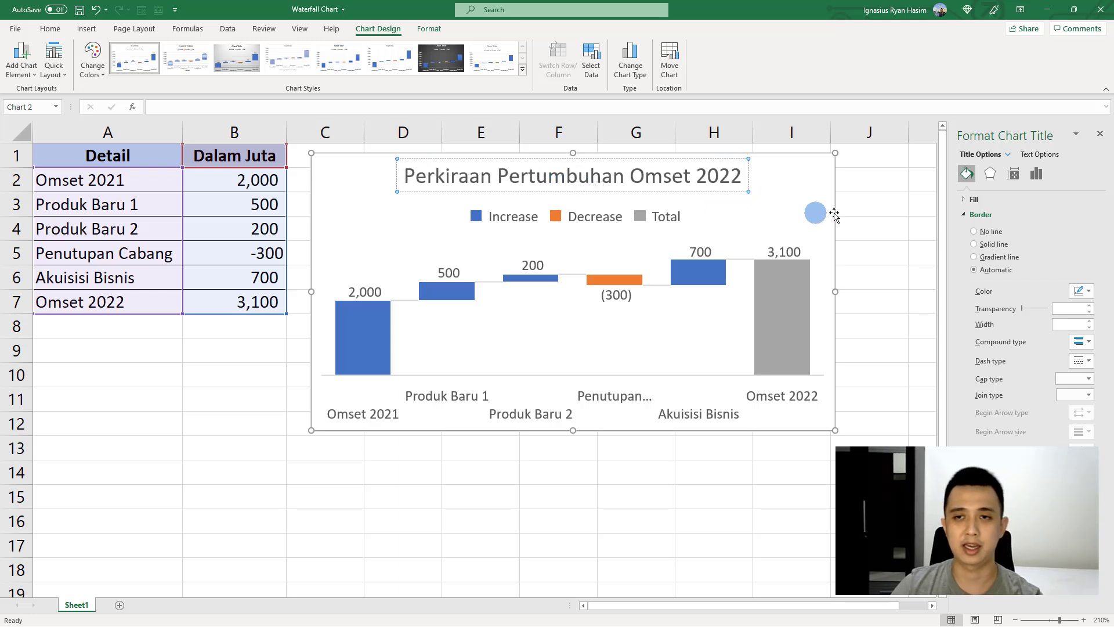
click(860, 199)
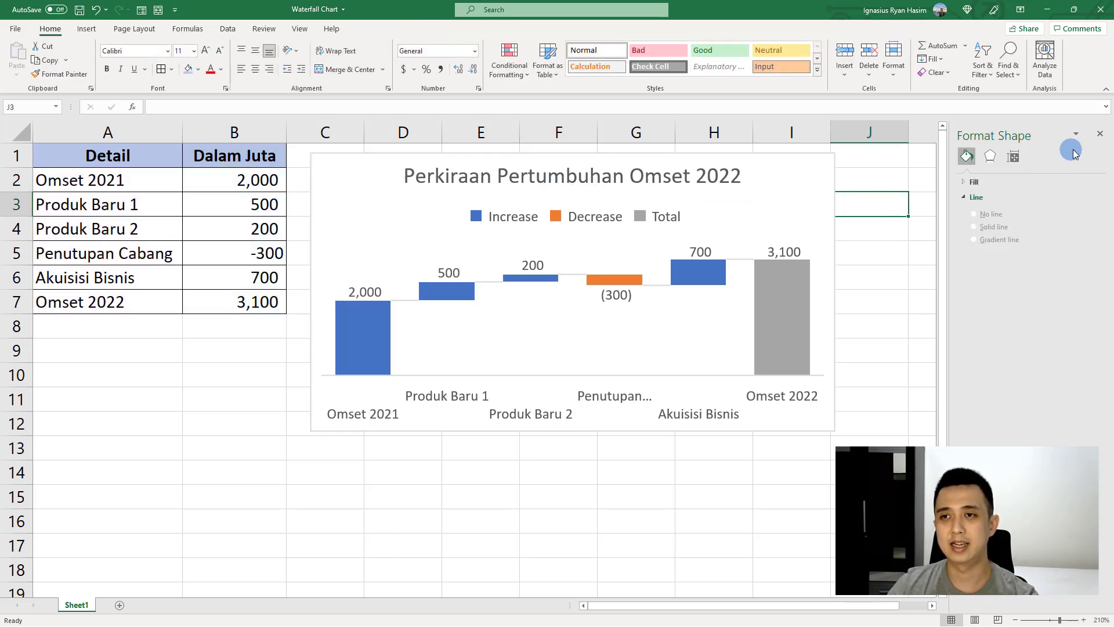
click(1098, 134)
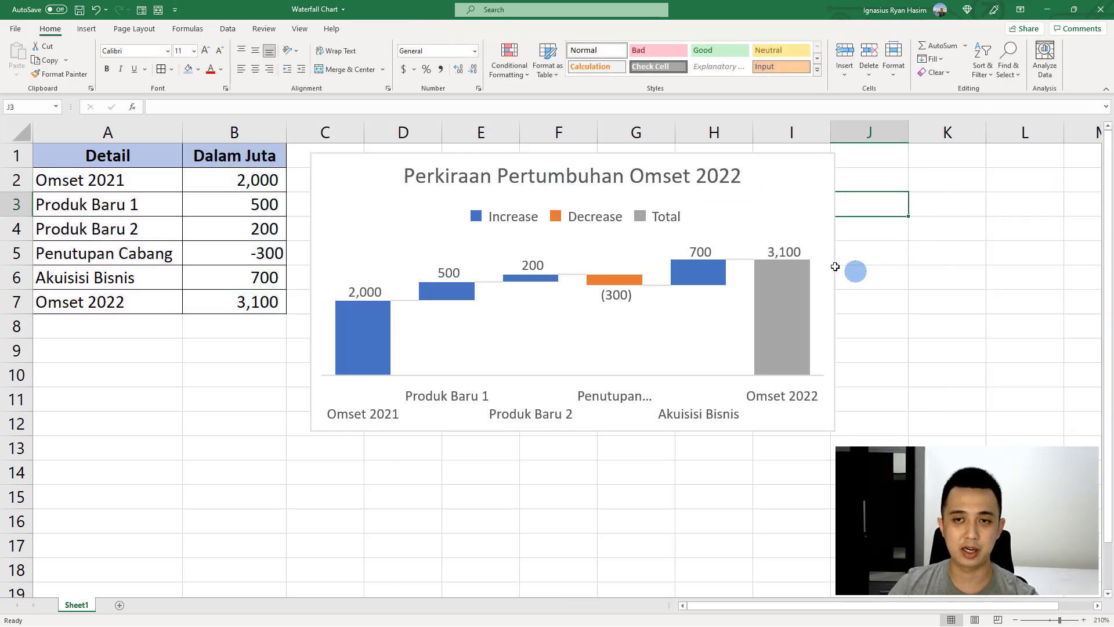
Step: Widen the waterfall chart by extending its right edge to about the middle of column J
click(823, 235)
drag(834, 291, 878, 288)
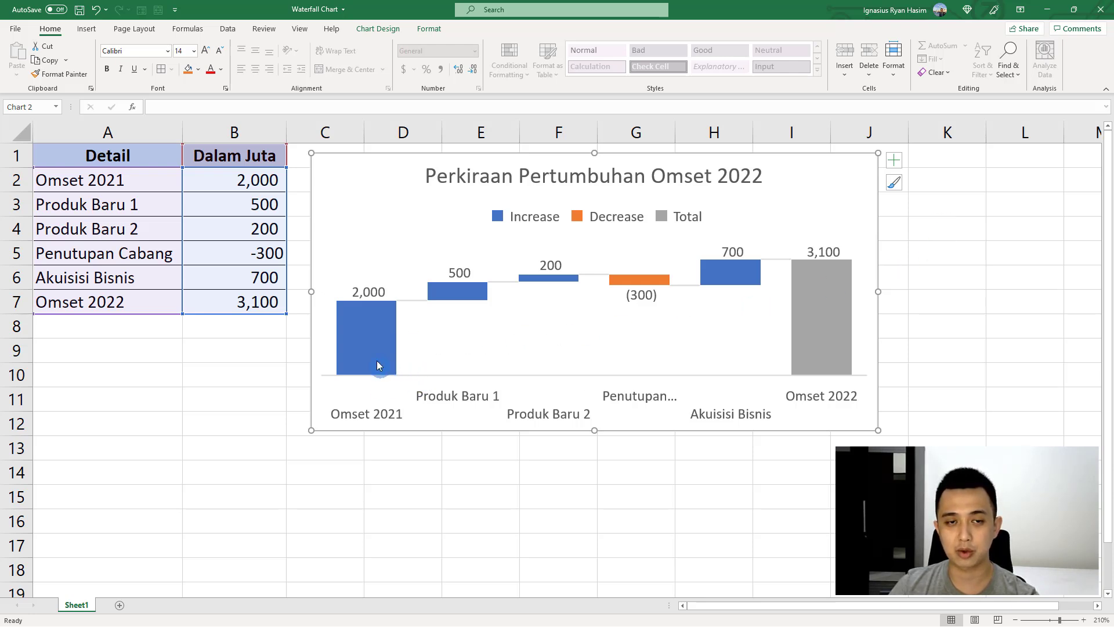
mouse_move(827, 347)
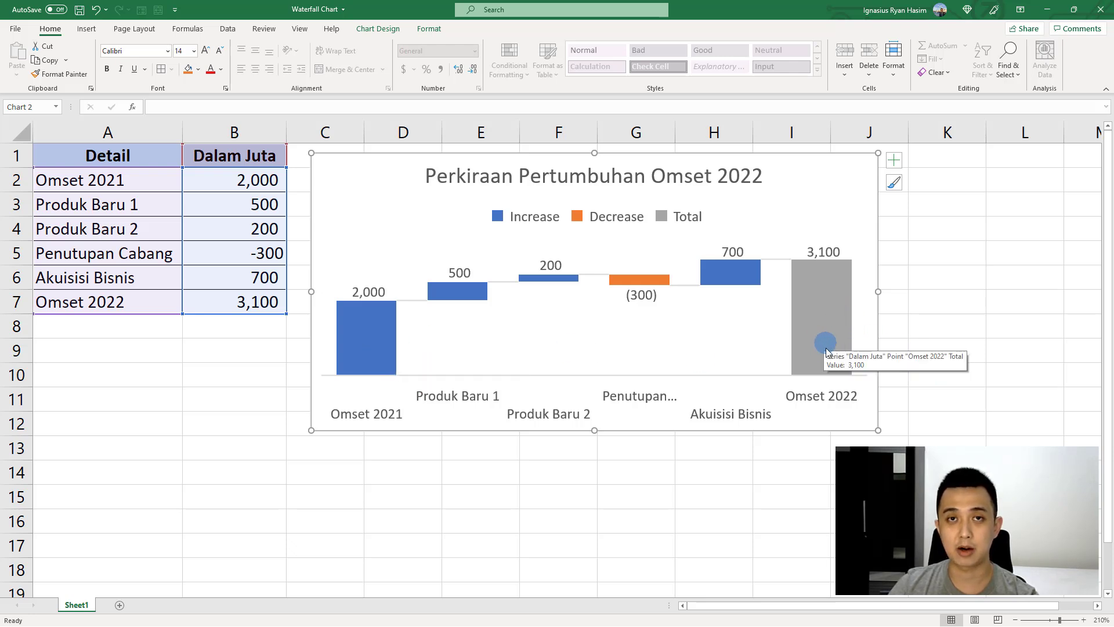